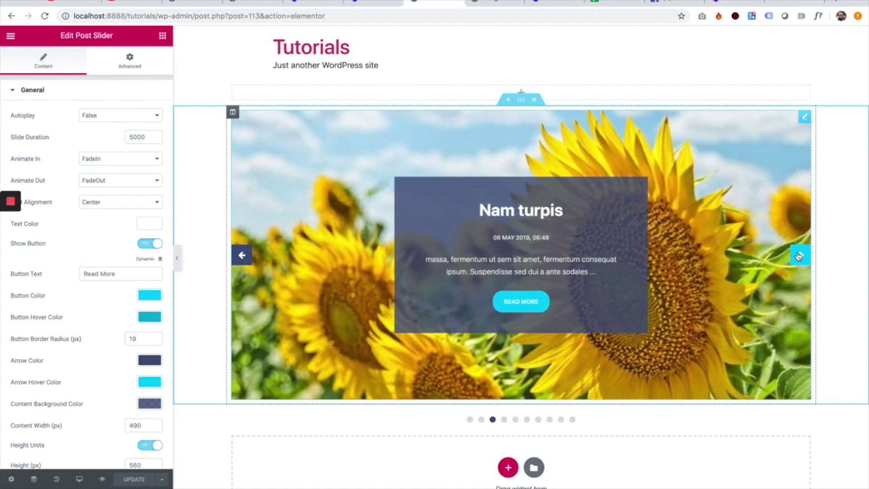
left_click(798, 255)
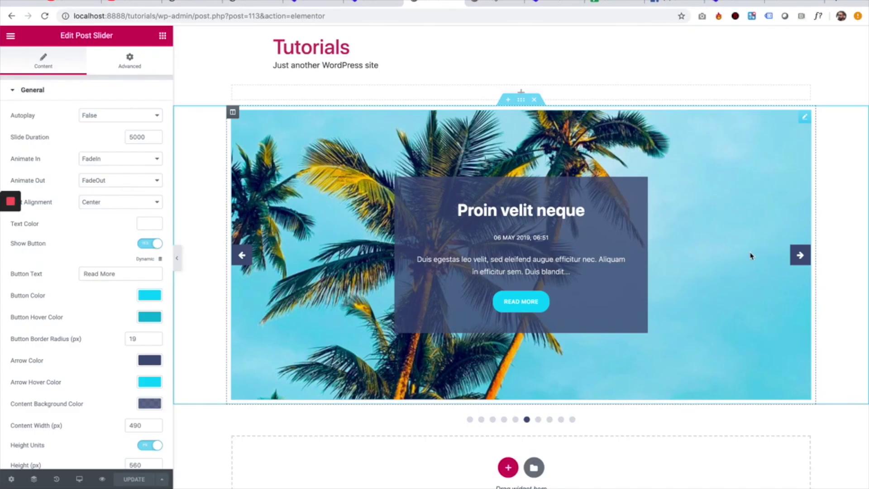
Flip forward through the Post Slider's posts to preview them.
left_click(800, 255)
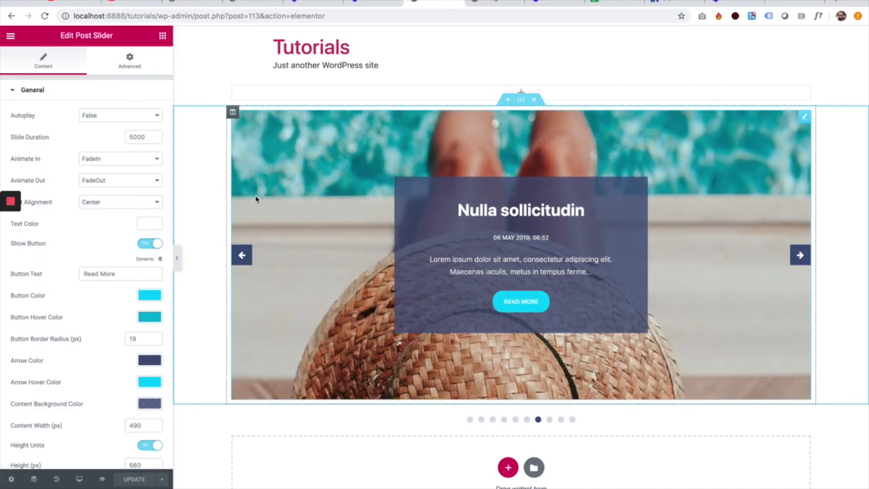
scroll(117, 121, "down", 4)
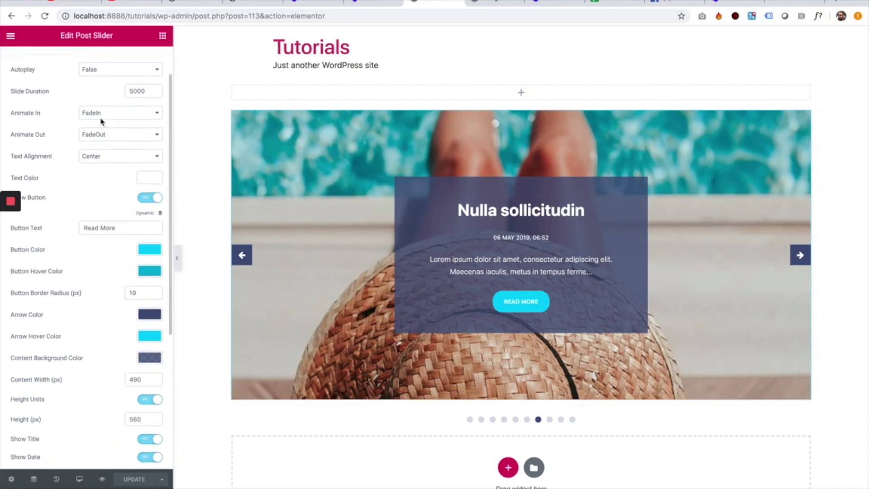
scroll(144, 121, "up", 3)
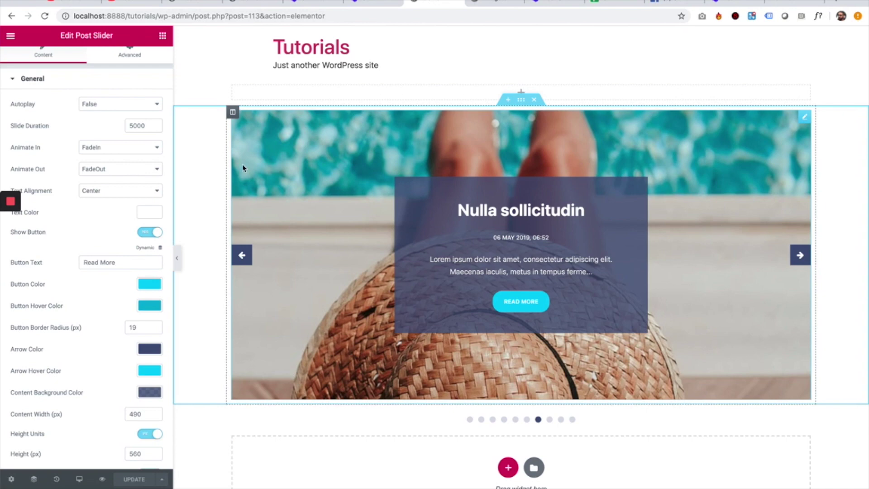
scroll(102, 124, "down", 1)
scroll(102, 123, "up", 2)
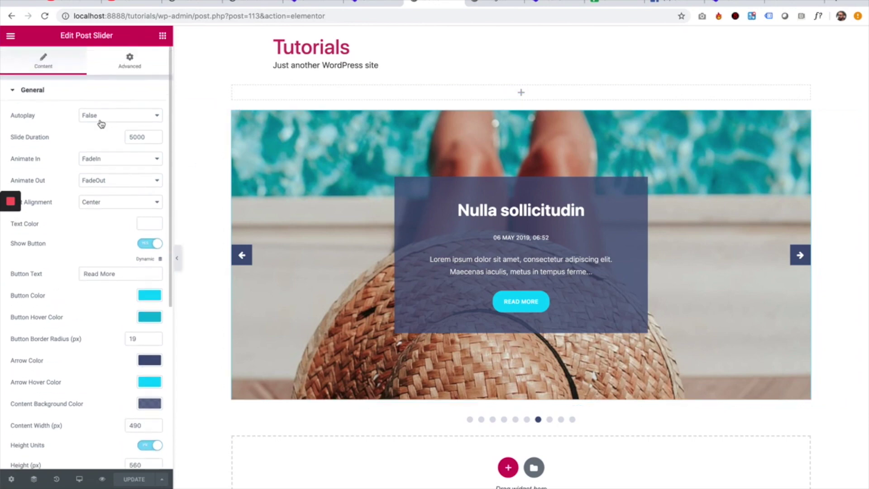
Set the slider's Autoplay option to True.
left_click(92, 119)
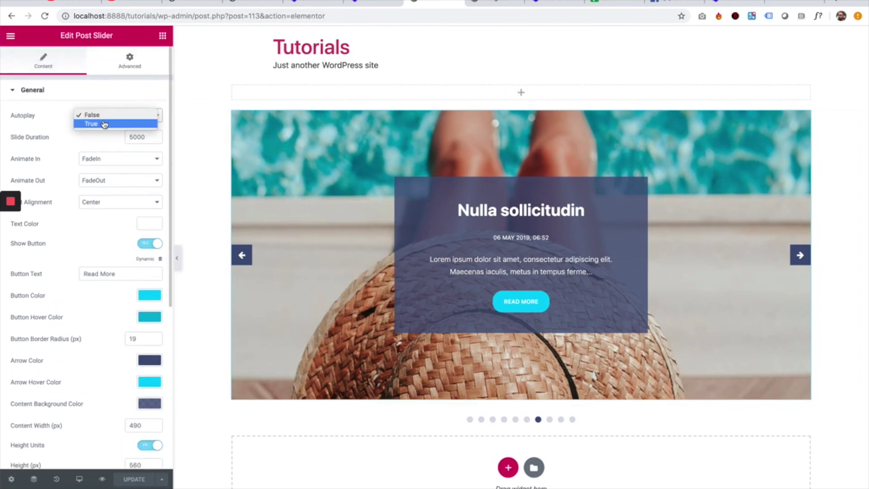
left_click(104, 124)
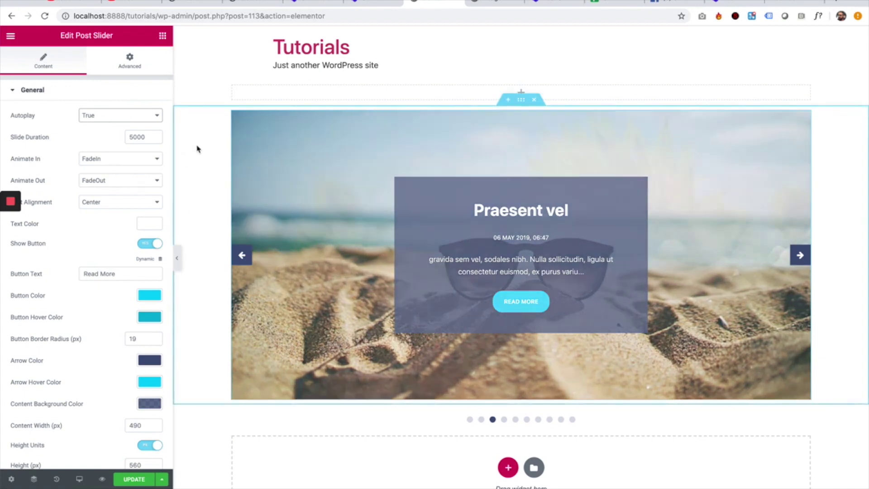
left_click(131, 137)
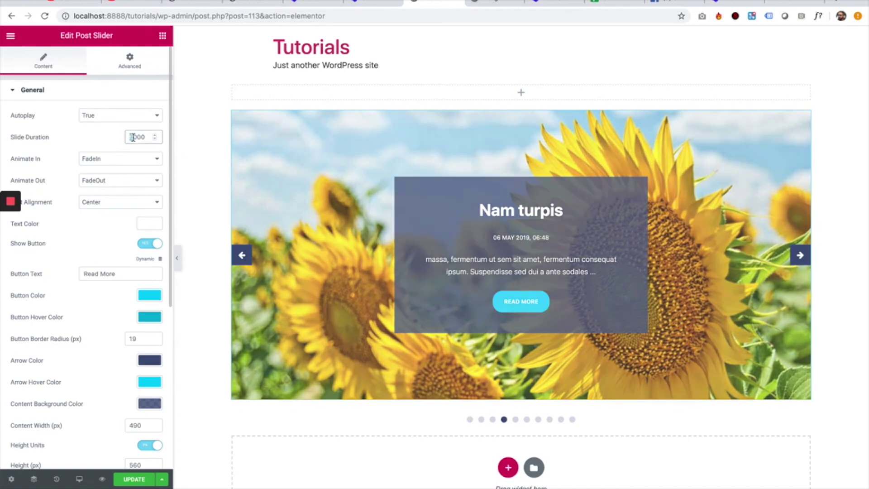
Change the Slide Duration from 5000 to 2000.
type("2")
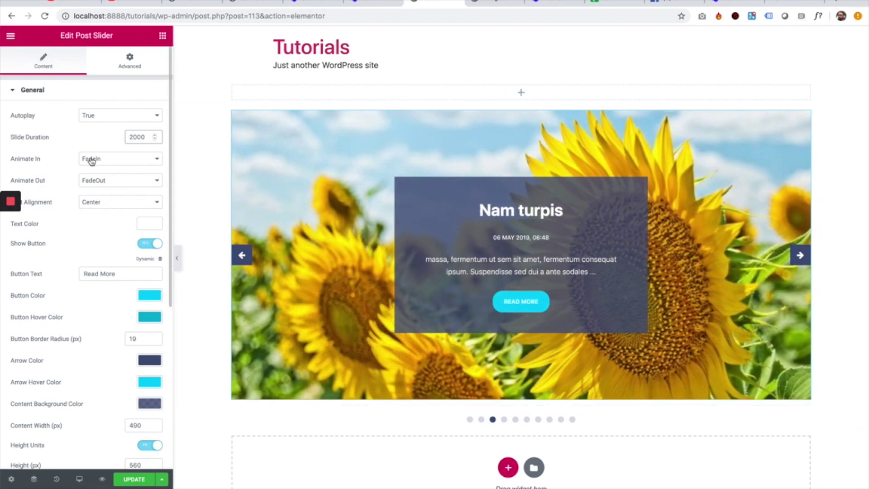
scroll(92, 161, "down", 2)
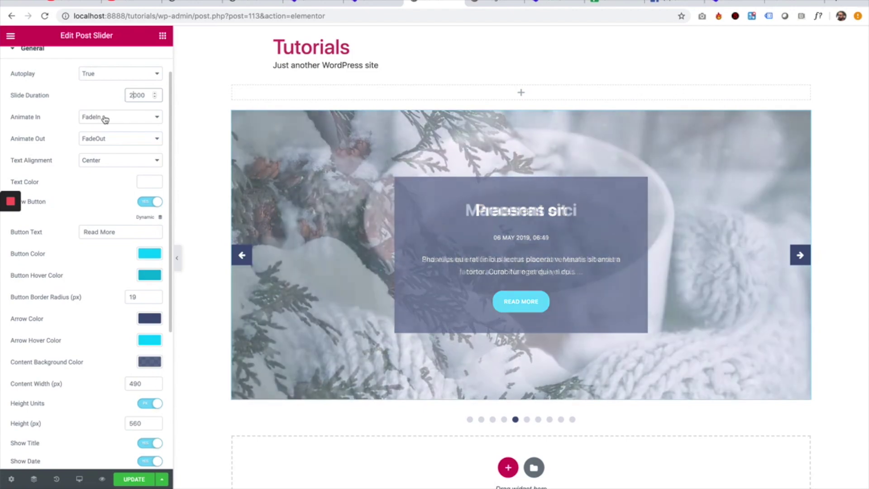
Set Animate In to BounceInDown and Animate Out to ZoomOut.
left_click(105, 118)
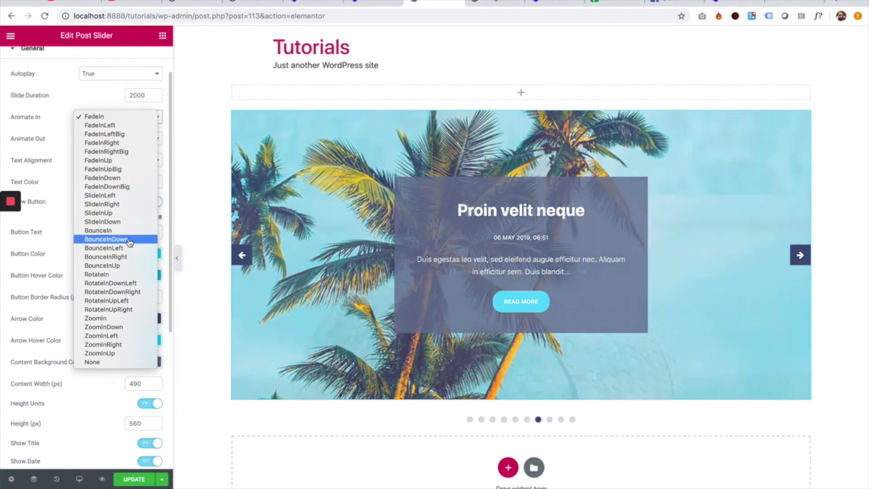
left_click(129, 240)
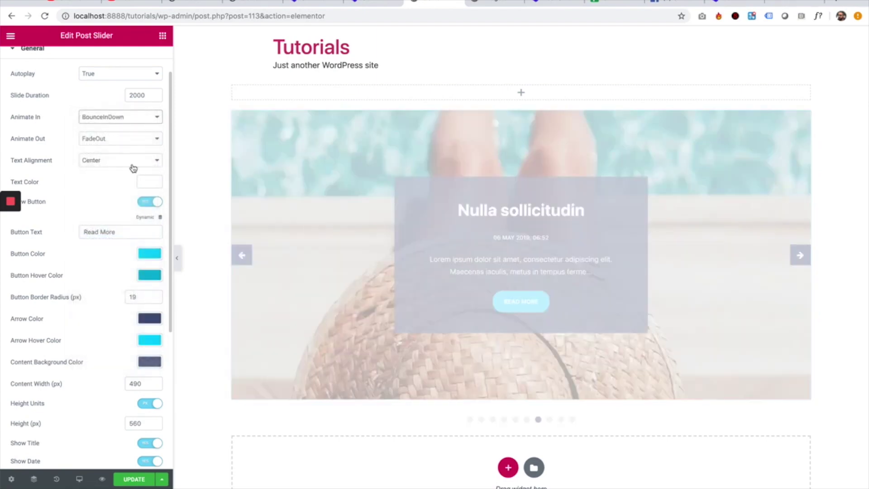
left_click(116, 142)
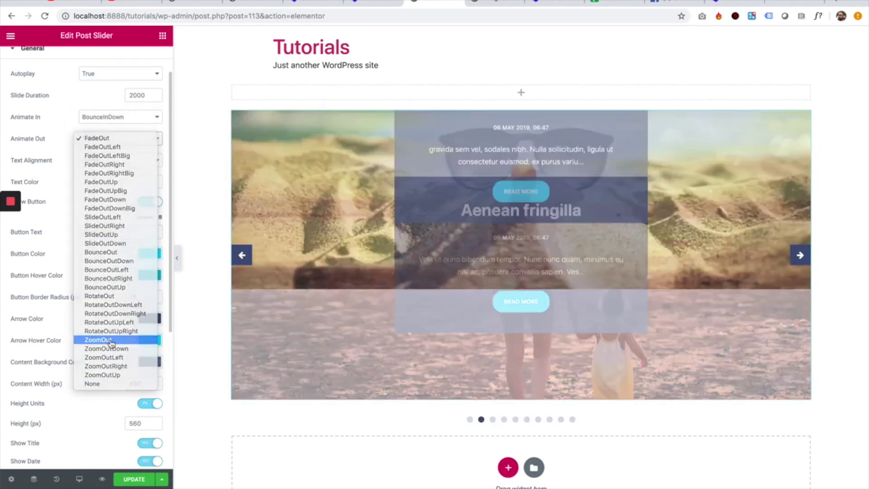
left_click(110, 340)
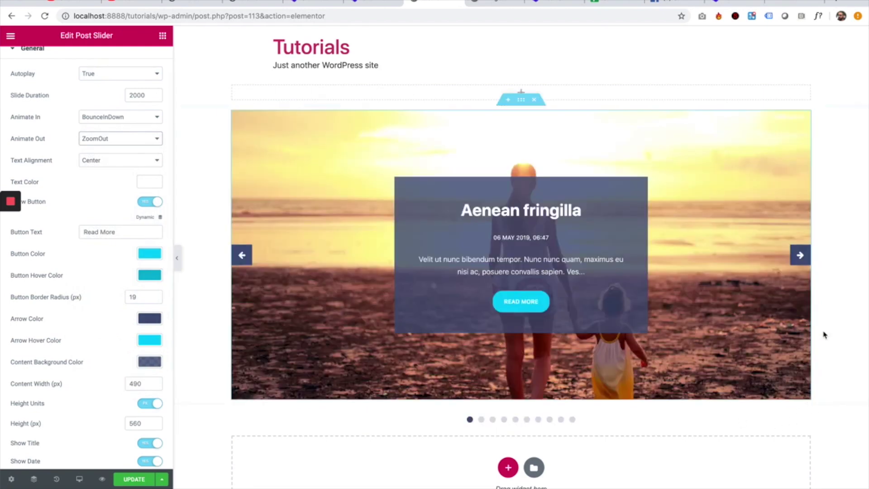
Advance the slider four times to preview the new transitions.
left_click(799, 256)
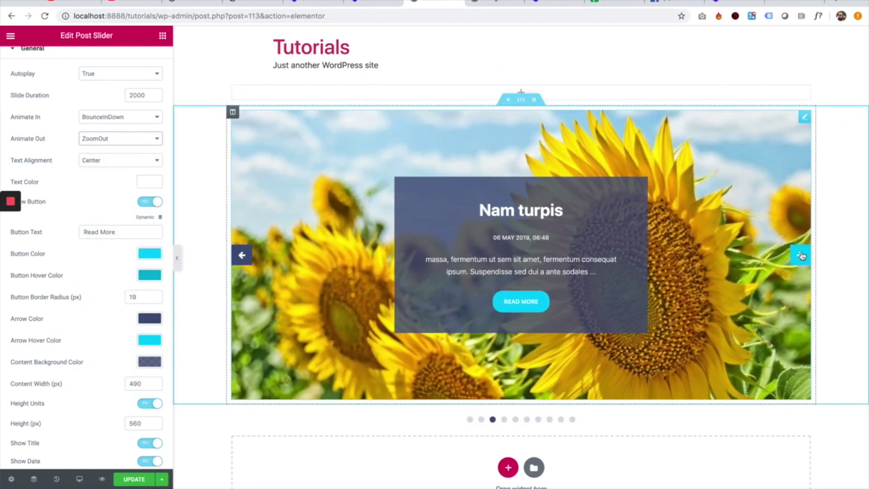
left_click(800, 256)
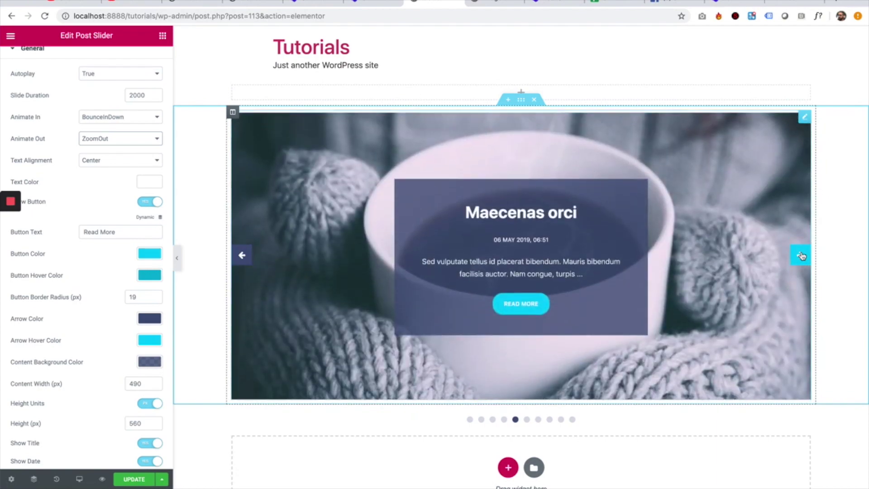
left_click(800, 256)
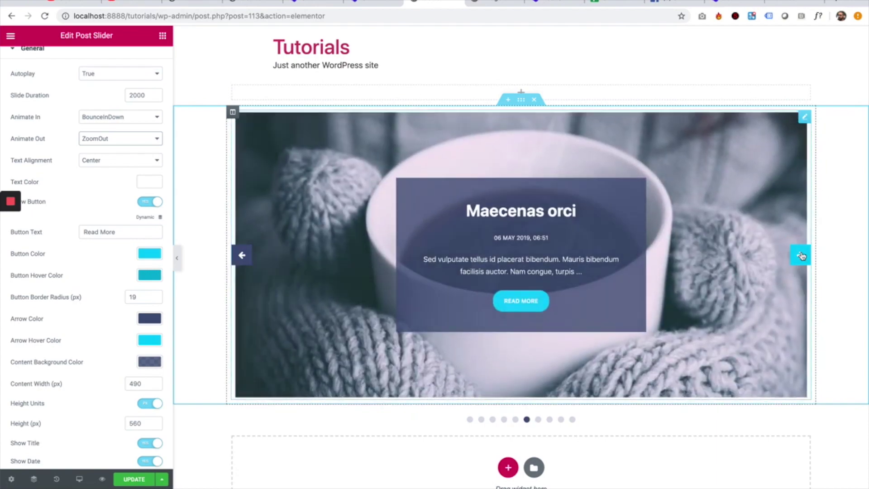
left_click(800, 255)
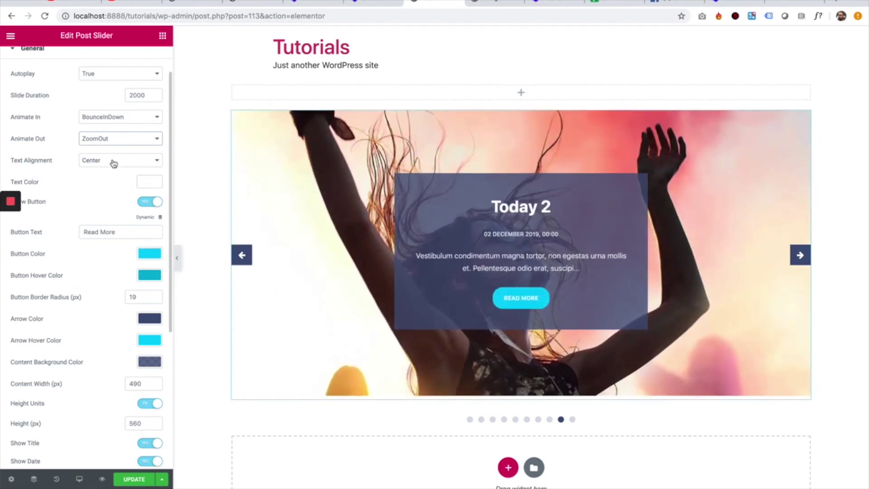
Restore Slide Duration to 5000 and set the animations back to FadeIn and FadeOut.
left_click(132, 94)
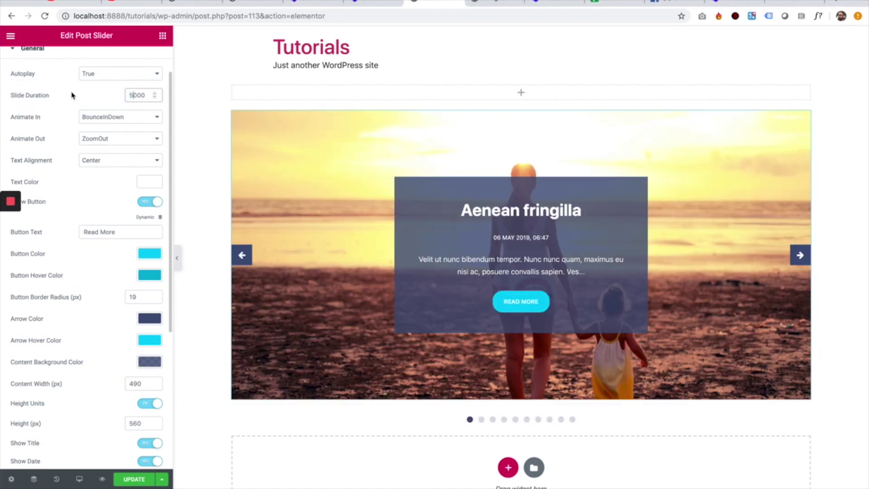
left_click(101, 117)
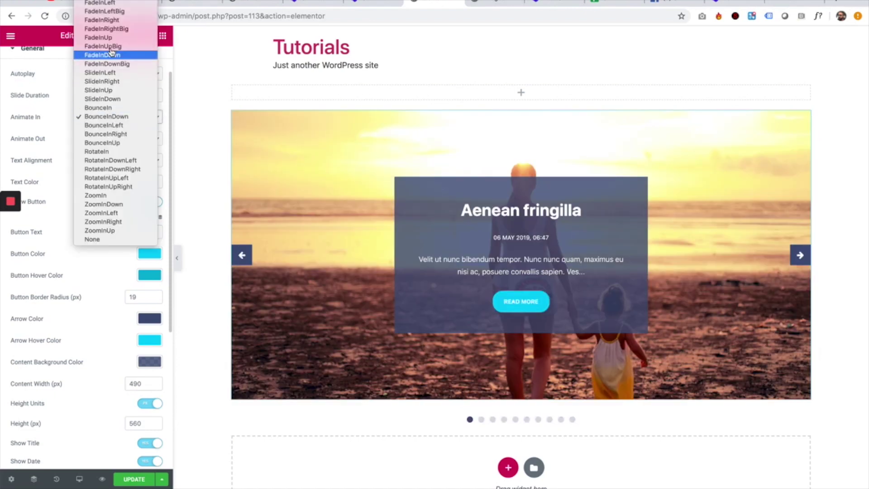
left_click(123, 73)
left_click(115, 137)
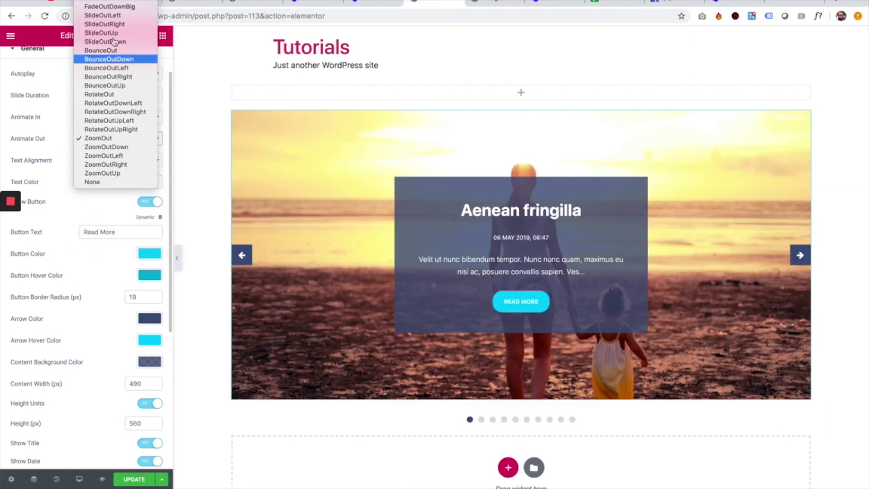
left_click(108, 27)
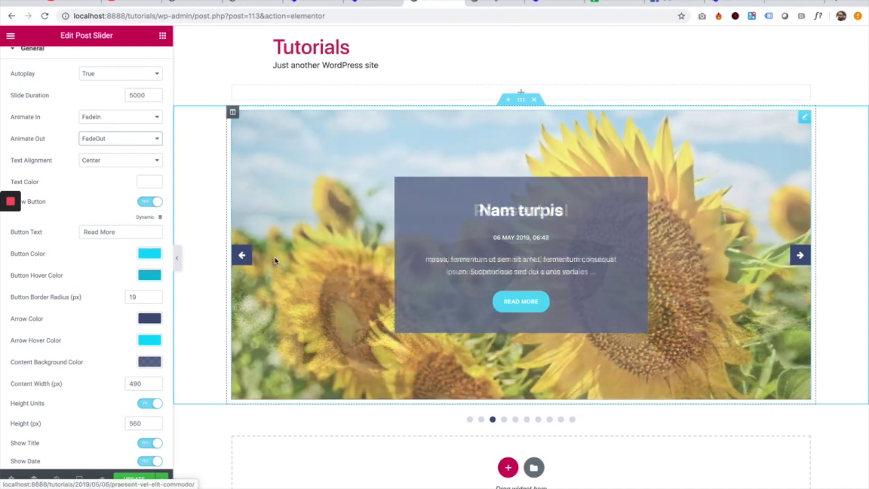
Set Text Alignment to Left and switch off Show Button.
left_click(103, 165)
left_click(103, 168)
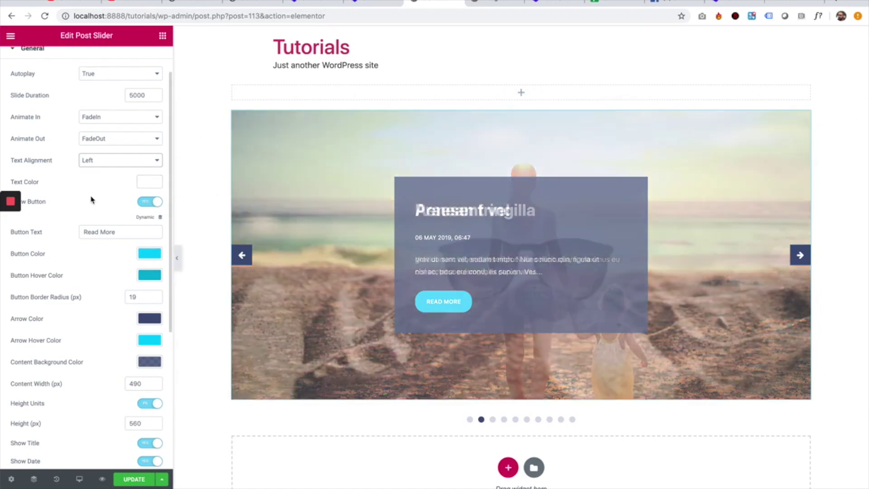
scroll(117, 181, "down", 2)
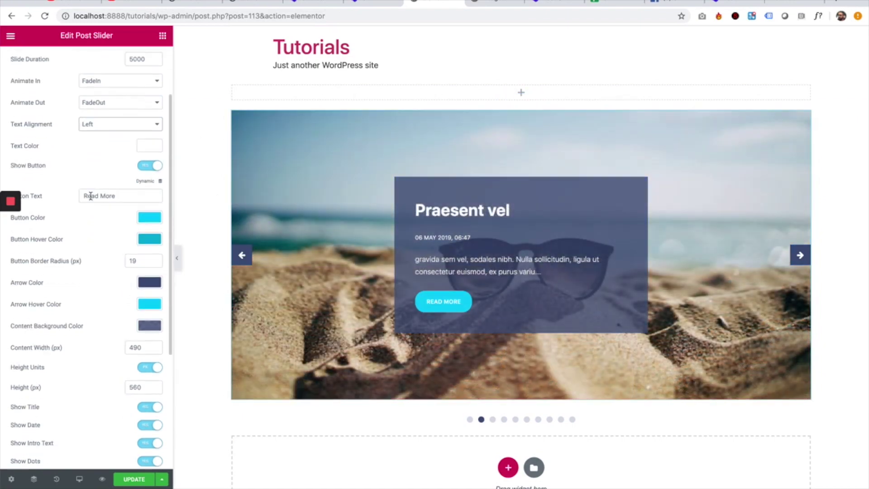
left_click(153, 159)
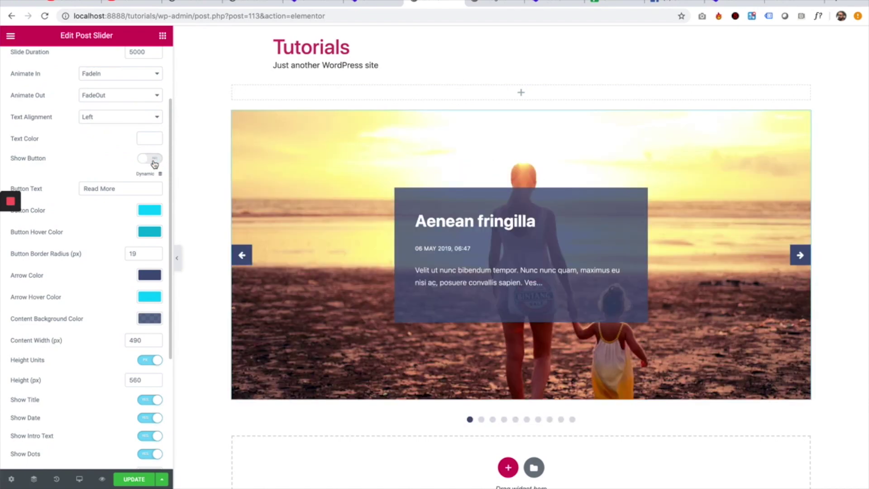
Turn Show Button back on and change its text from 'Read More' to 'Learn More'.
left_click(154, 164)
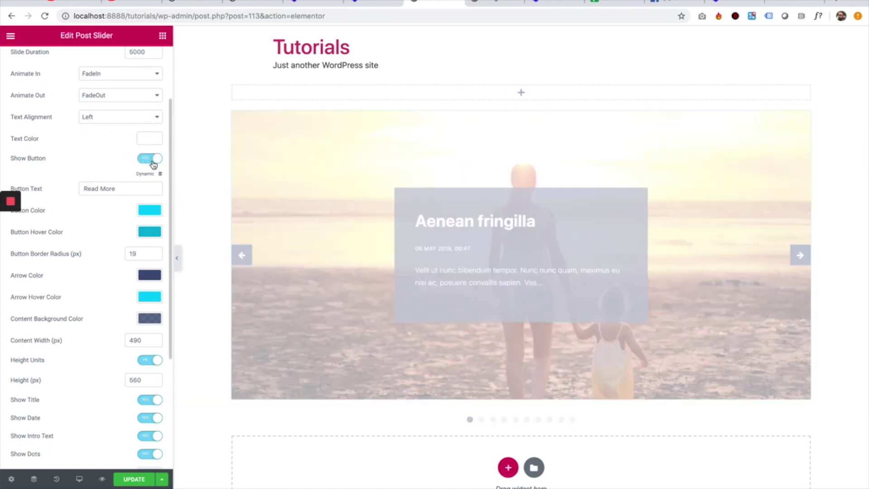
left_click(134, 189)
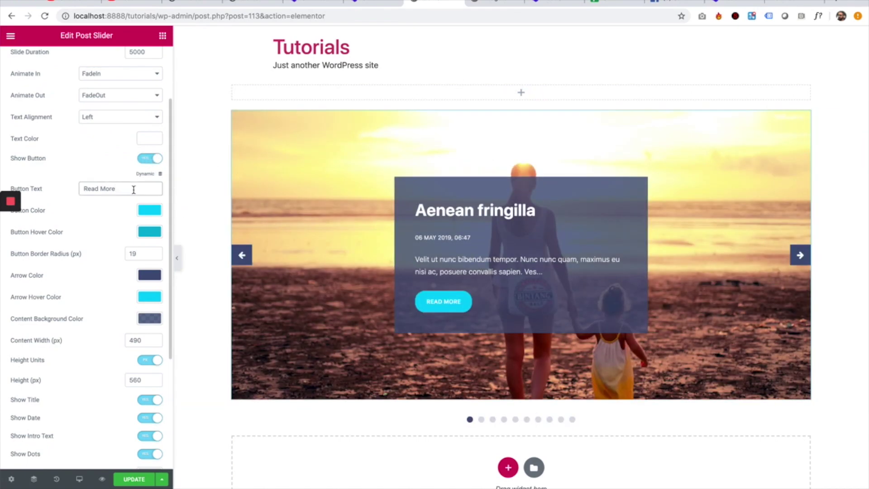
key("super+a")
type("L")
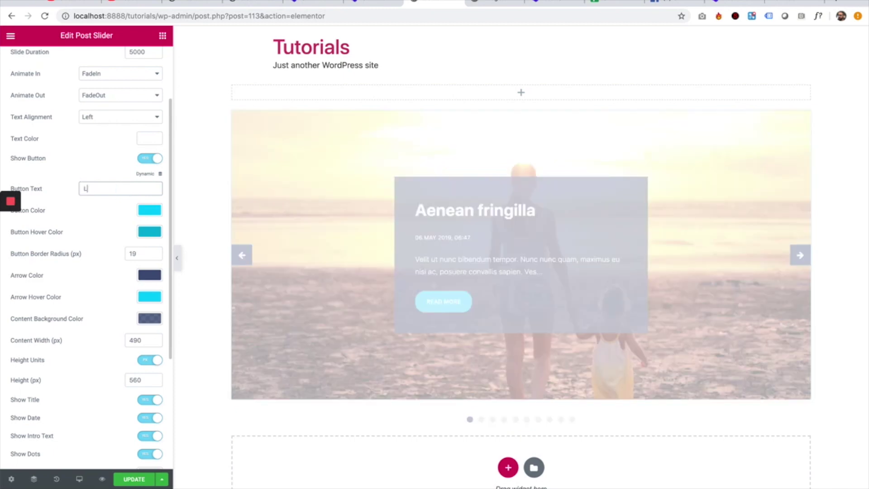
type("earn More")
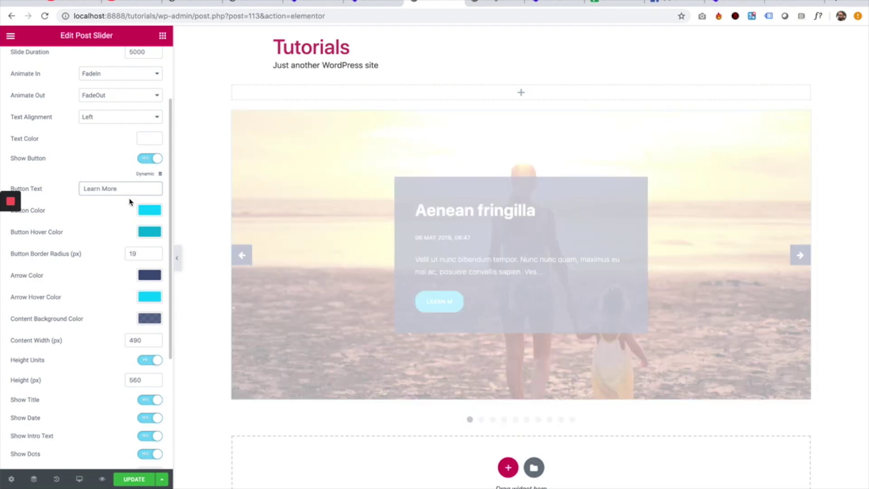
scroll(118, 202, "down", 1)
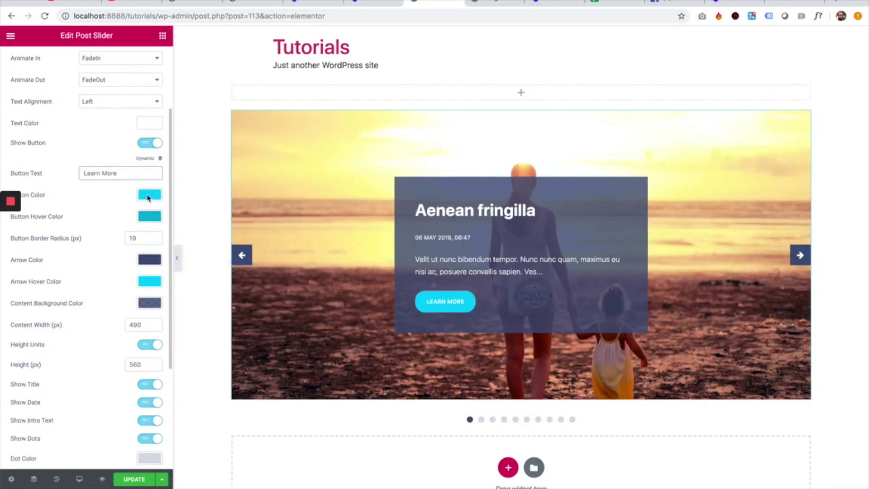
Change Button Border Radius from 19 to 00 px for square corners.
scroll(154, 219, "down", 2)
left_click(148, 213)
type("00")
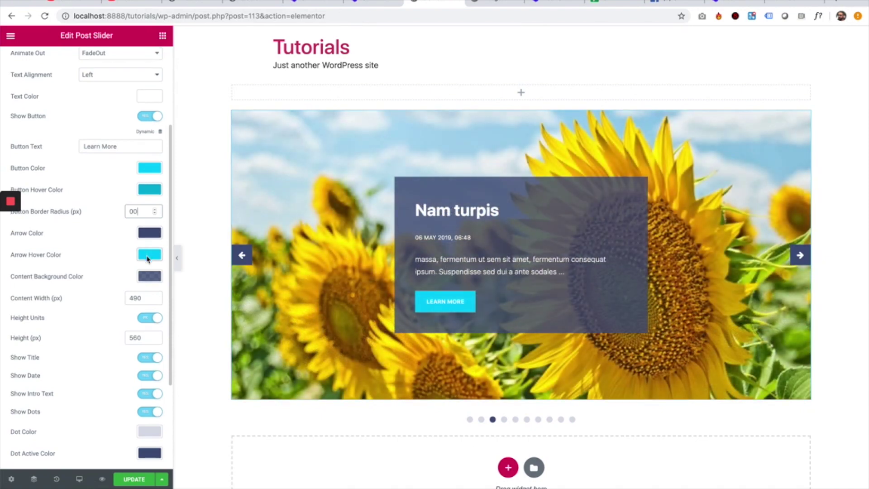
scroll(147, 258, "down", 1)
Make the content box background fully transparent and step back two slides to check it.
left_click(147, 258)
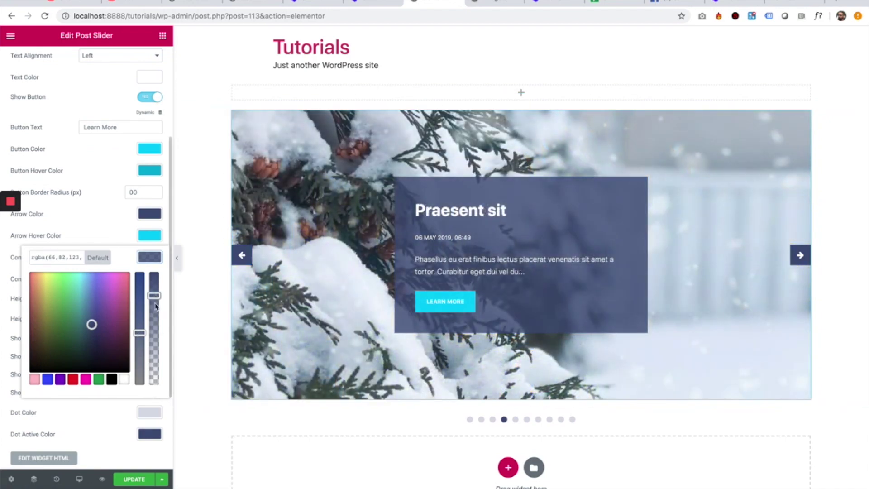
left_click_drag(155, 297, 154, 394)
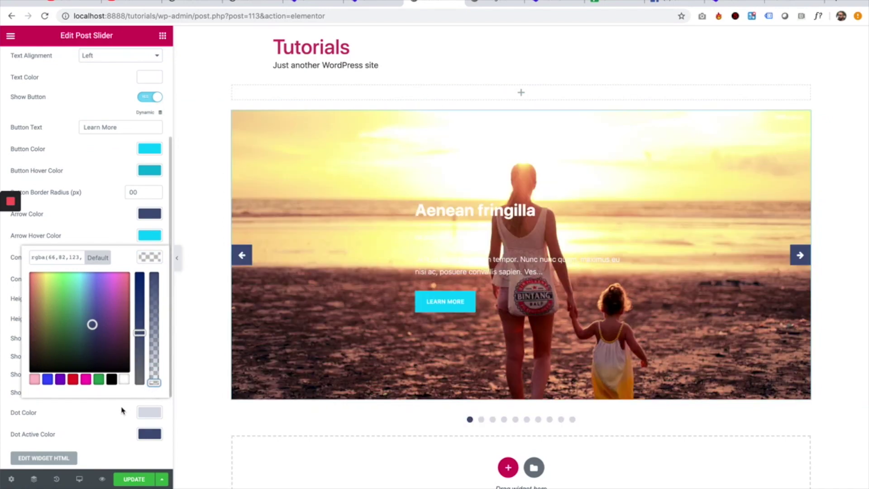
left_click(122, 411)
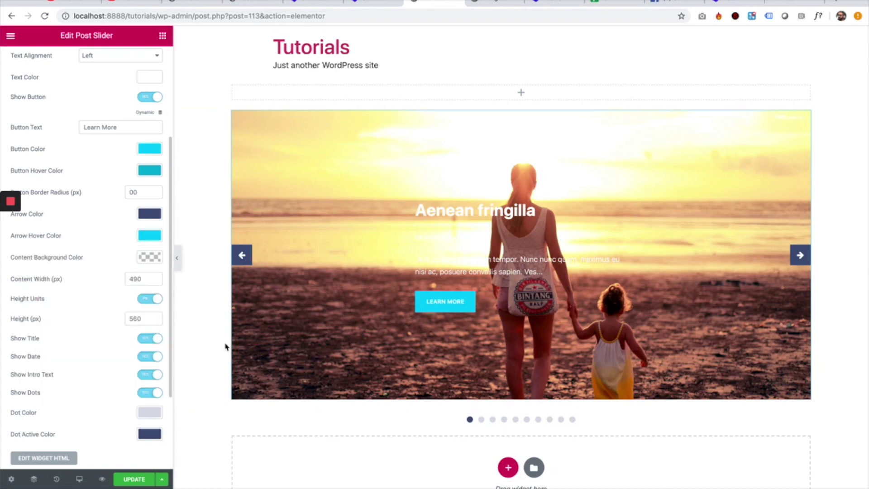
left_click(238, 259)
left_click(240, 256)
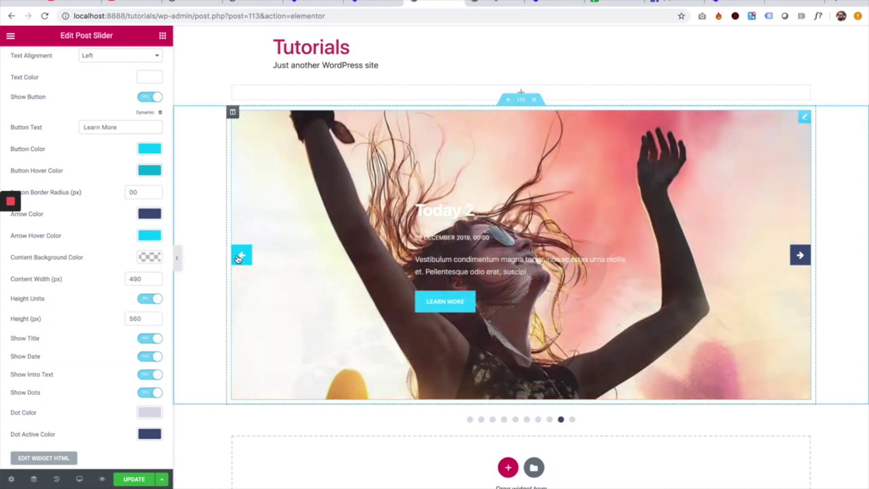
Raise the content background's opacity to a semi-transparent rgba(66,82,123).
left_click(150, 256)
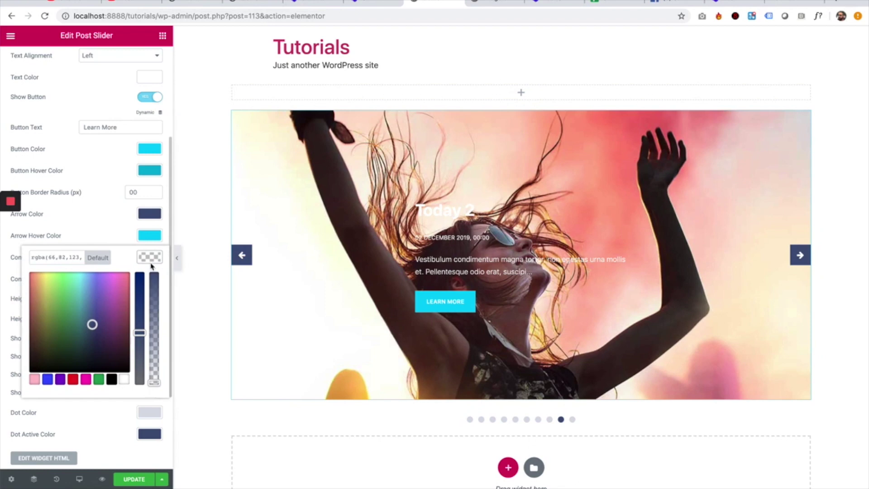
left_click(152, 361)
left_click_drag(152, 361, 150, 325)
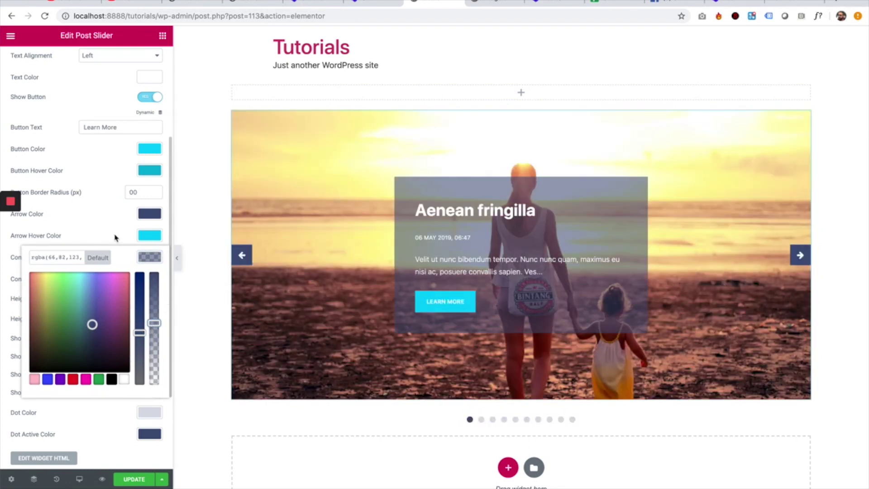
left_click(114, 237)
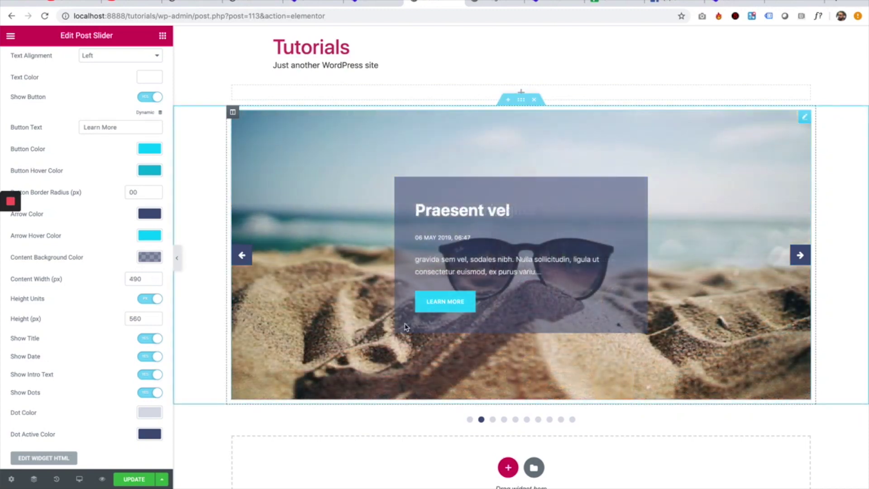
Change Content Width from 490 to 690 px and Height from 560 to 660 px.
left_click_drag(136, 279, 120, 279)
type("6")
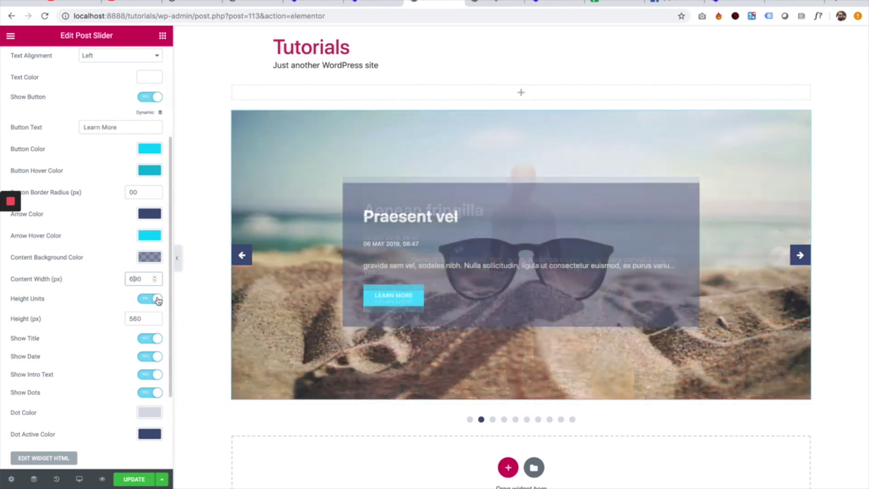
scroll(152, 305, "down", 1)
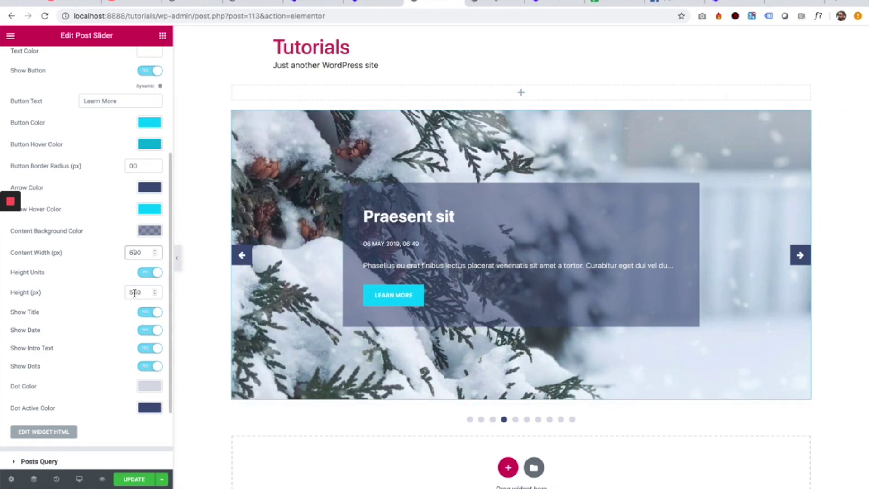
left_click(131, 293)
type("6")
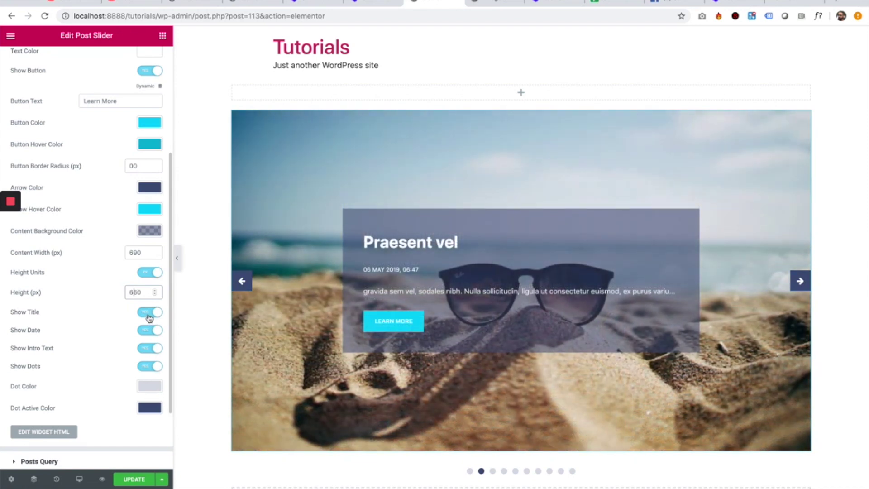
left_click(149, 313)
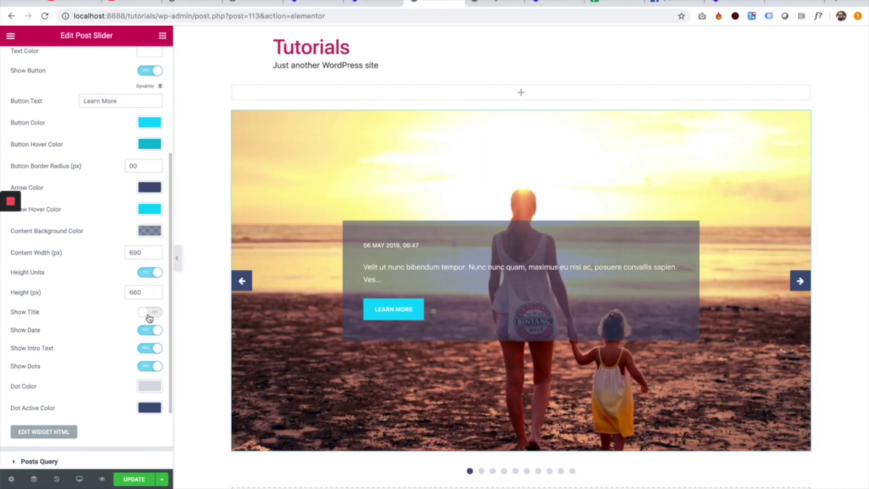
left_click(147, 331)
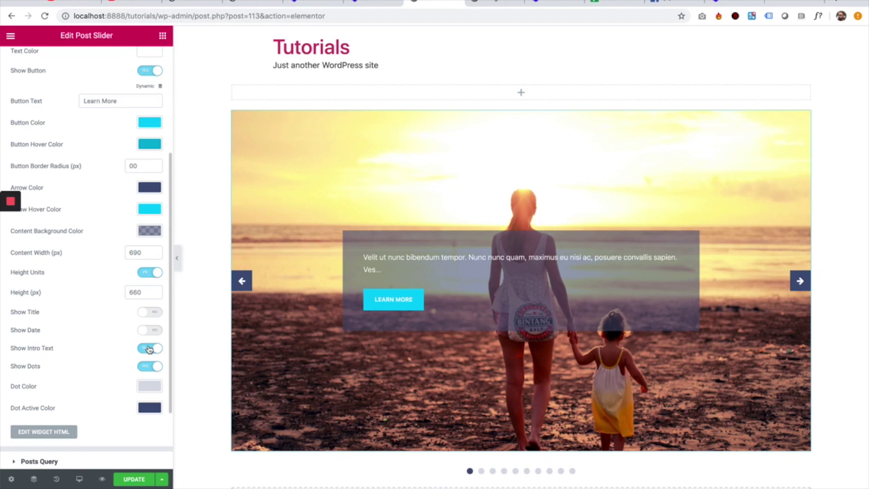
left_click(149, 348)
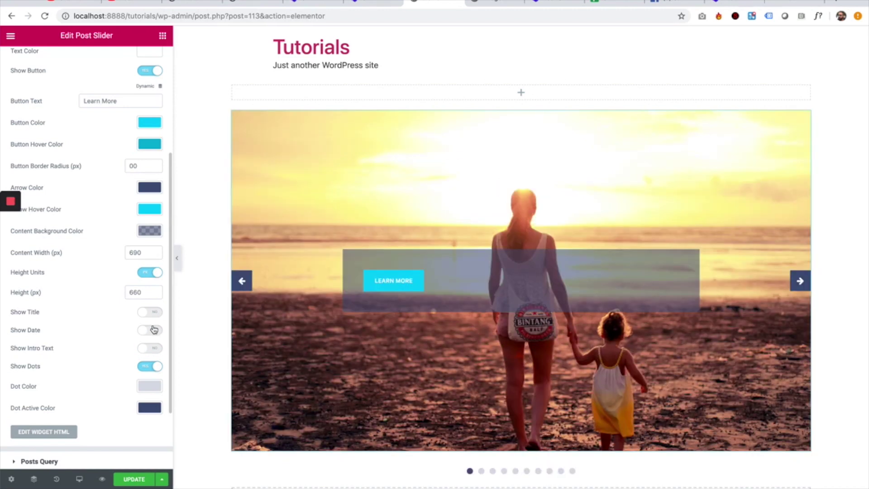
left_click(152, 330)
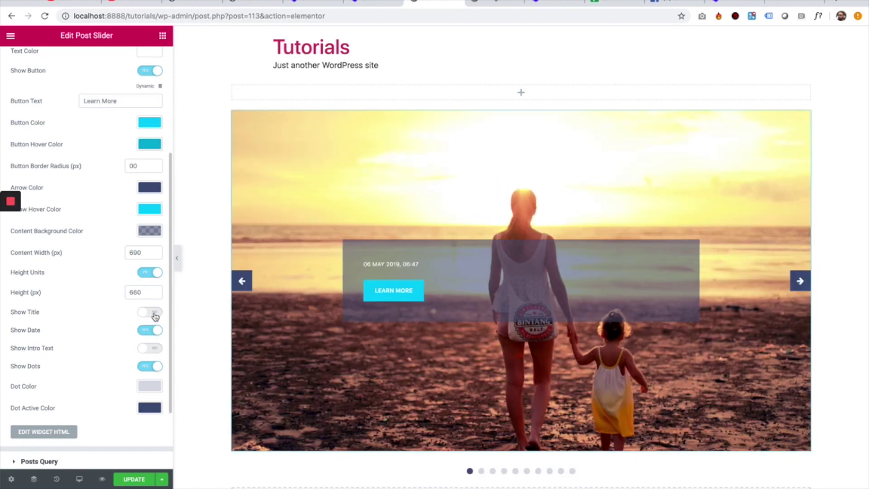
left_click(154, 312)
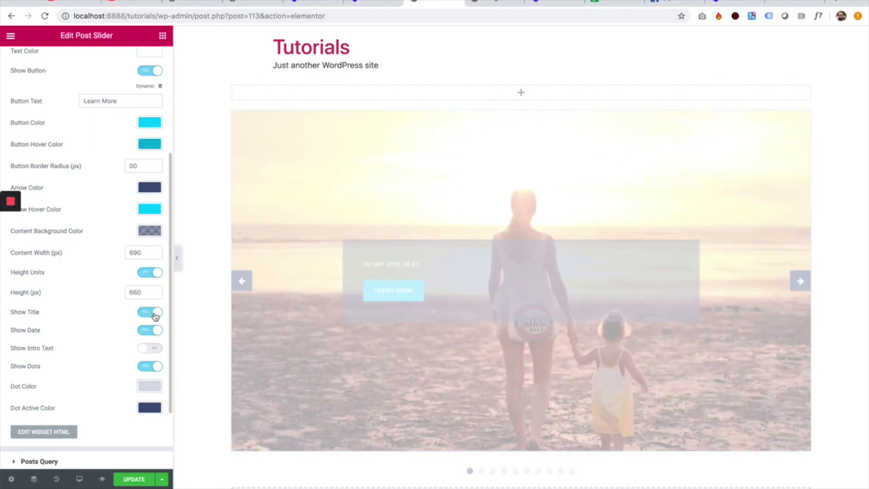
left_click(153, 349)
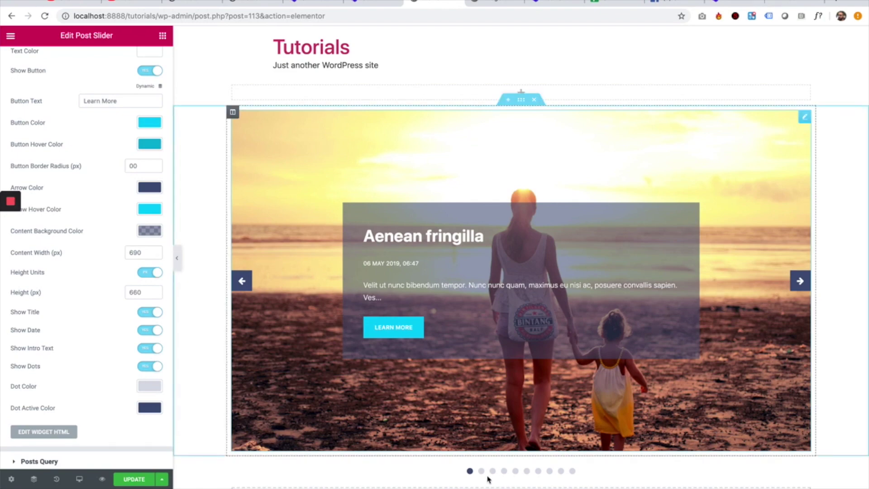
left_click(481, 472)
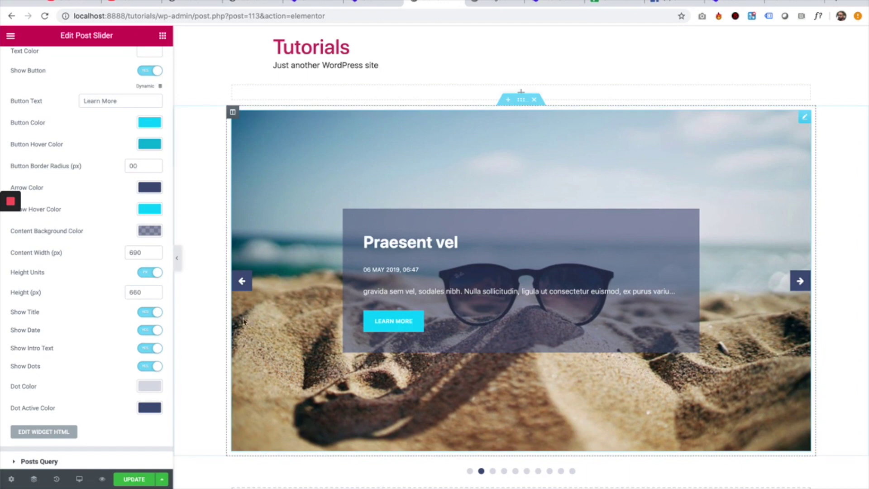
left_click(151, 366)
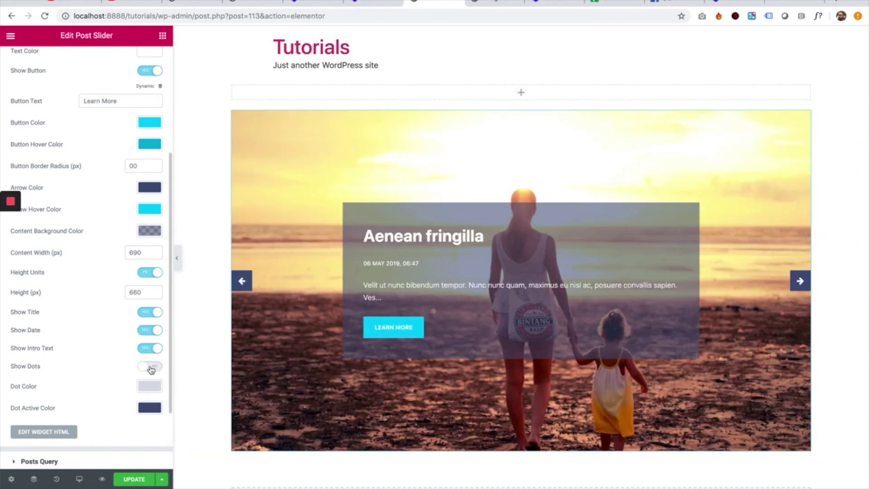
left_click(151, 368)
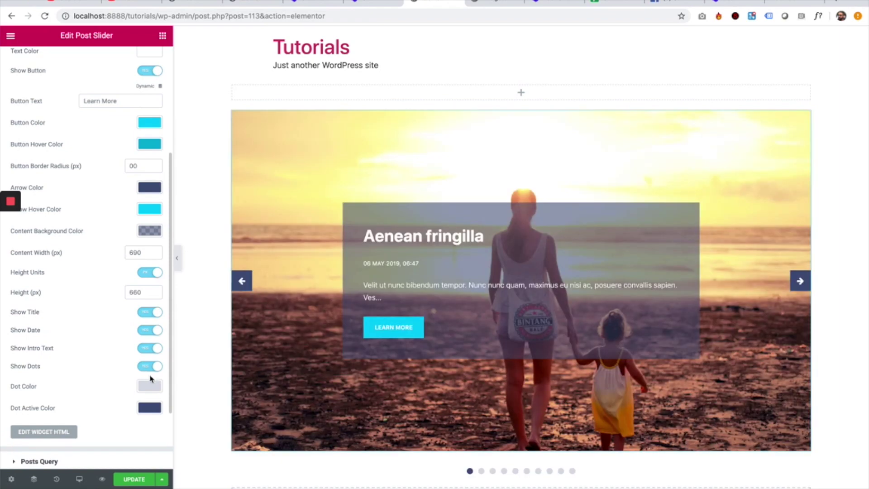